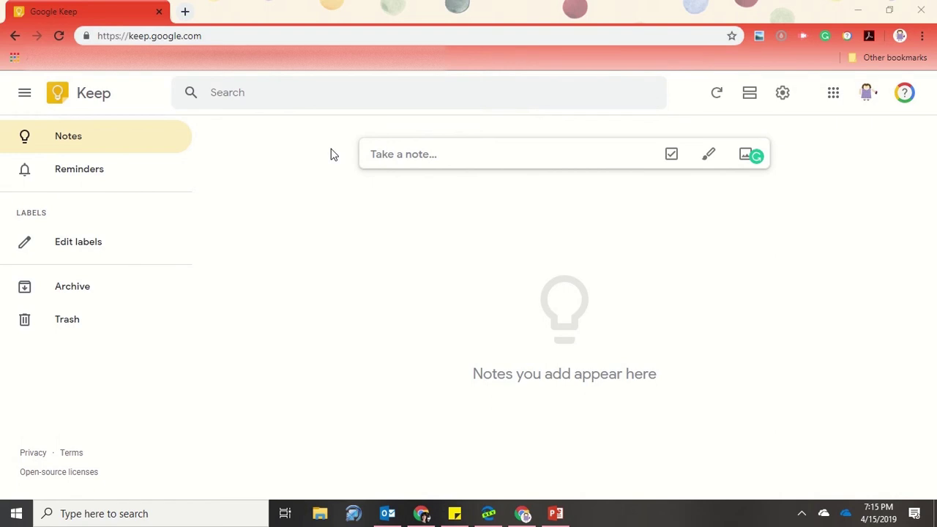
Start a new note titled 'Shopping LIst'
click(414, 154)
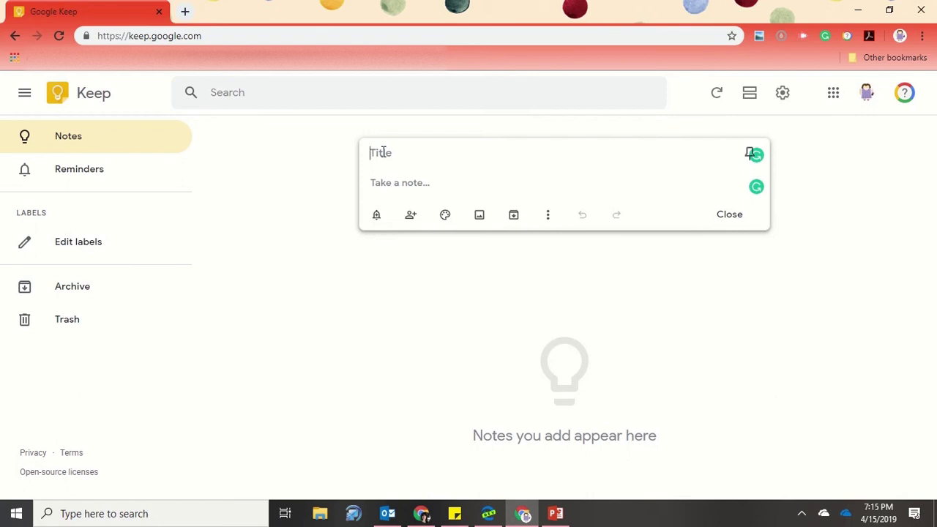
text(Shopping LIst)
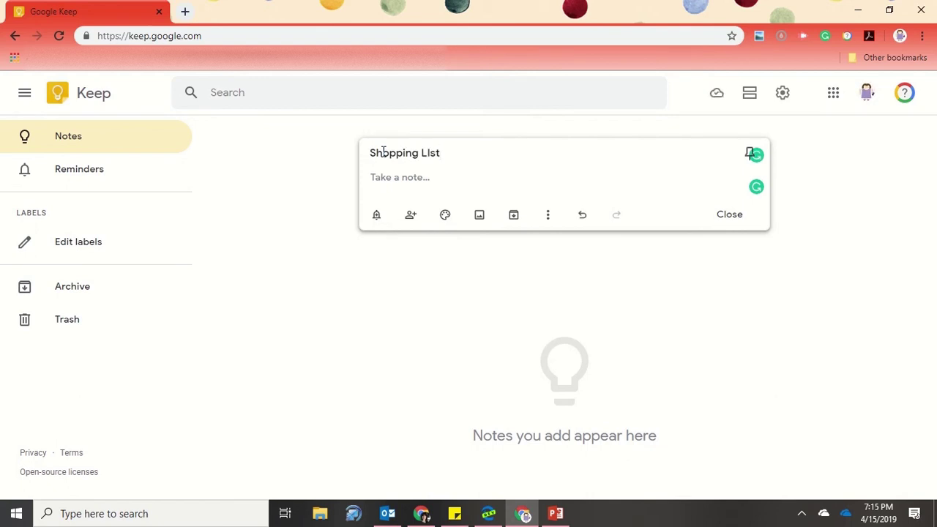
click(383, 151)
key(Home)
Add Bread, Flour, Eggs and Milk as separate lines in the note body
right_click(405, 179)
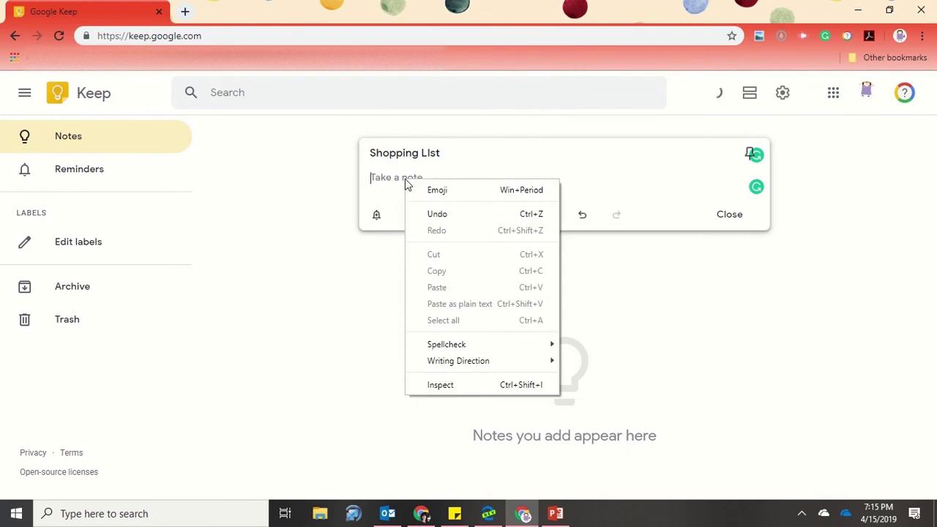
click(394, 178)
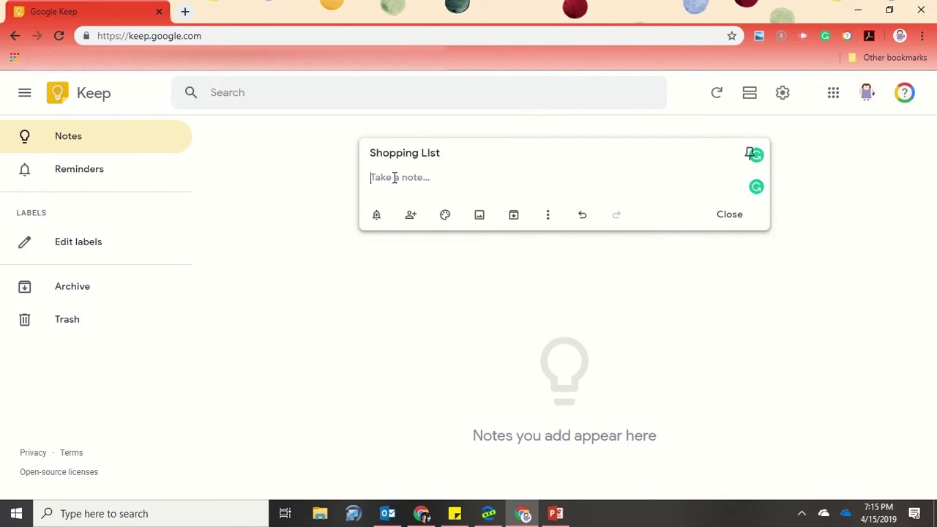
text(Bread)
key(Return)
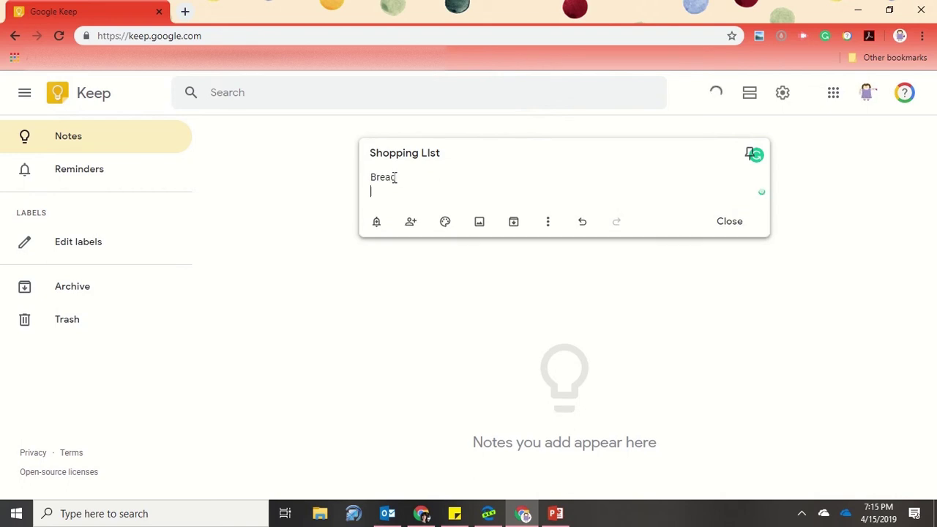
text(Flour)
key(Return)
text(Egg)
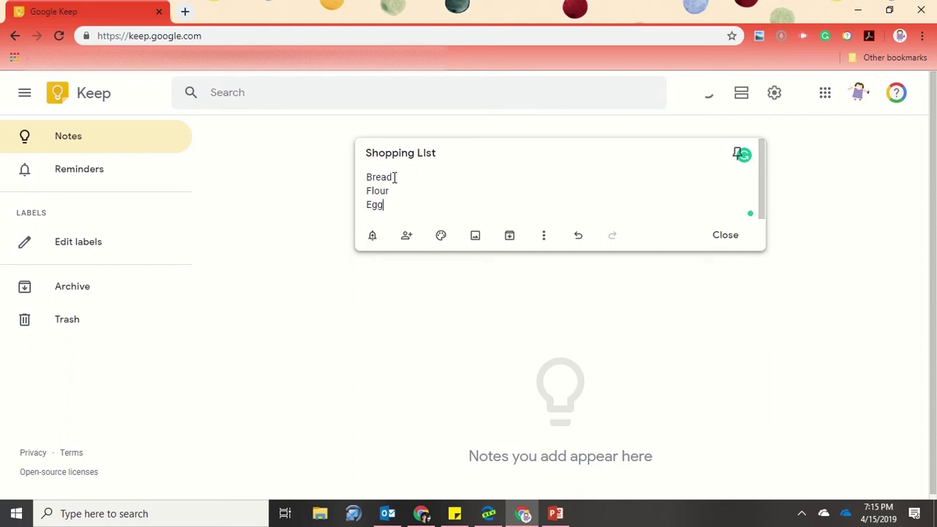
text(s)
key(Return)
text(Milk)
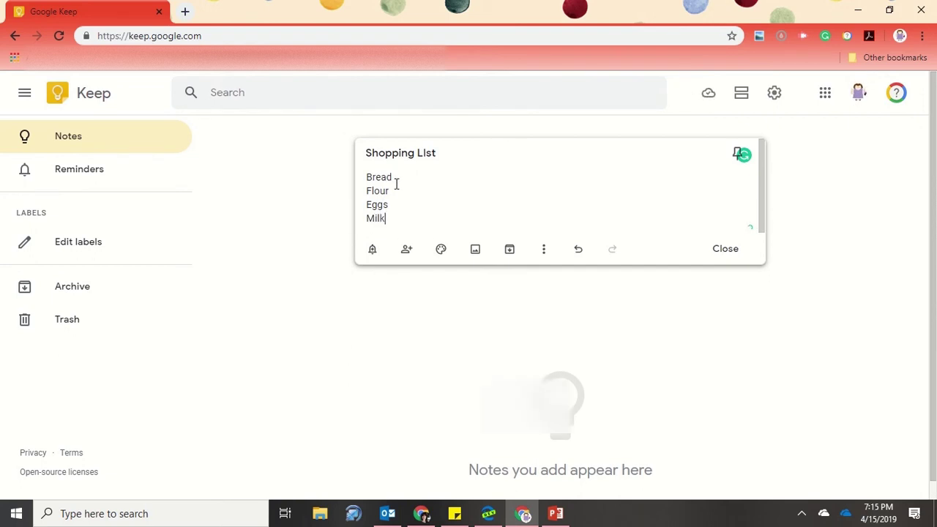
Close the Shopping LIst note to save it on the board, then open its Collaborators dialog
click(373, 250)
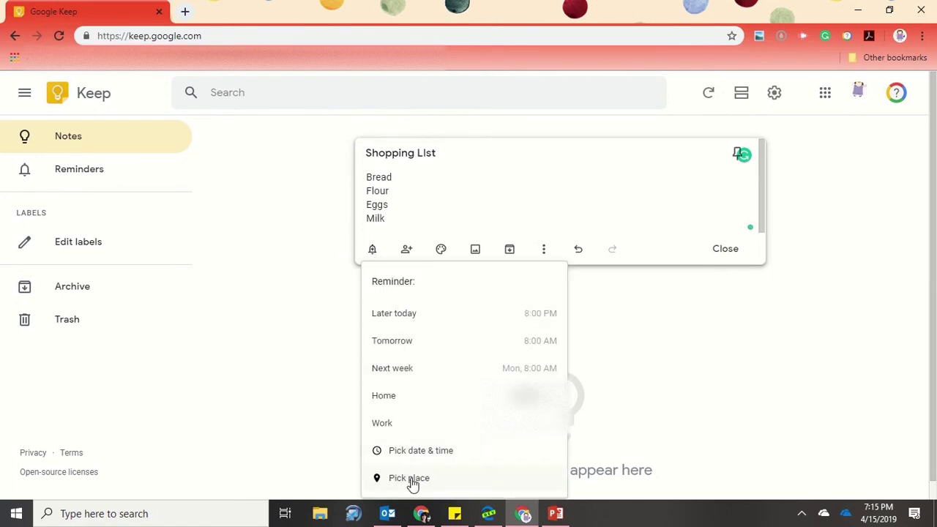
click(314, 410)
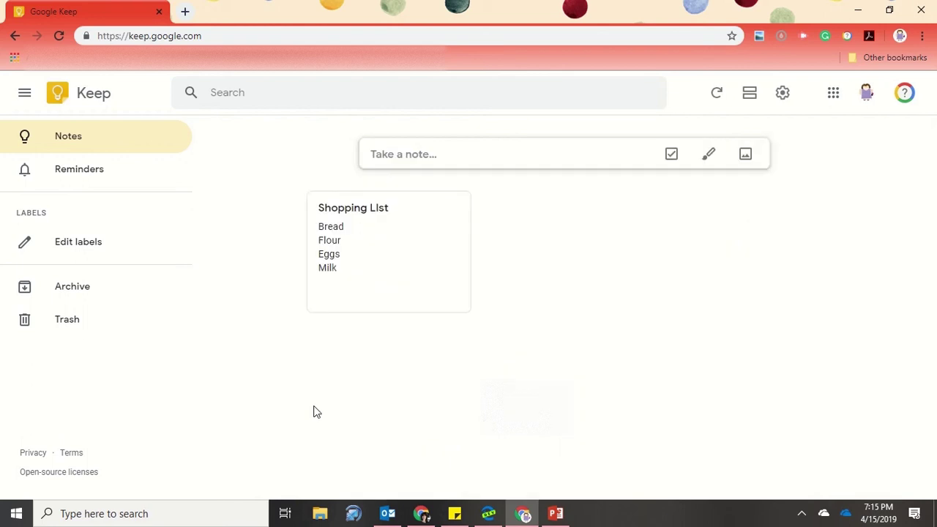
mouse_move(370, 303)
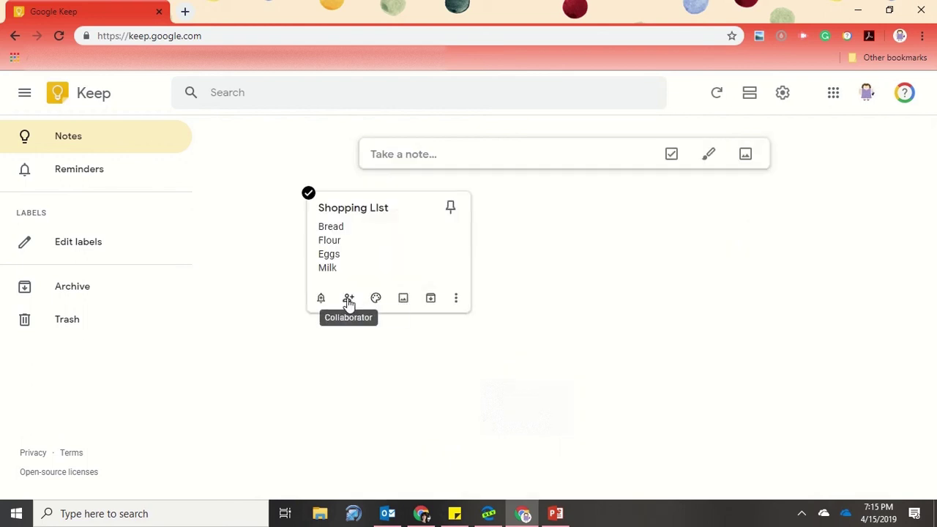
click(348, 300)
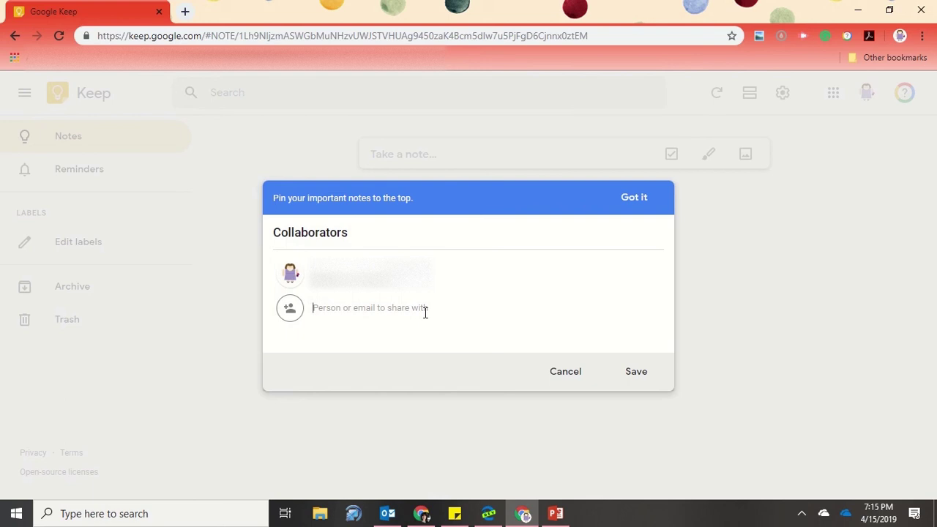
Dismiss the Collaborators dialog and give the Shopping LIst note a mint-green background
click(565, 371)
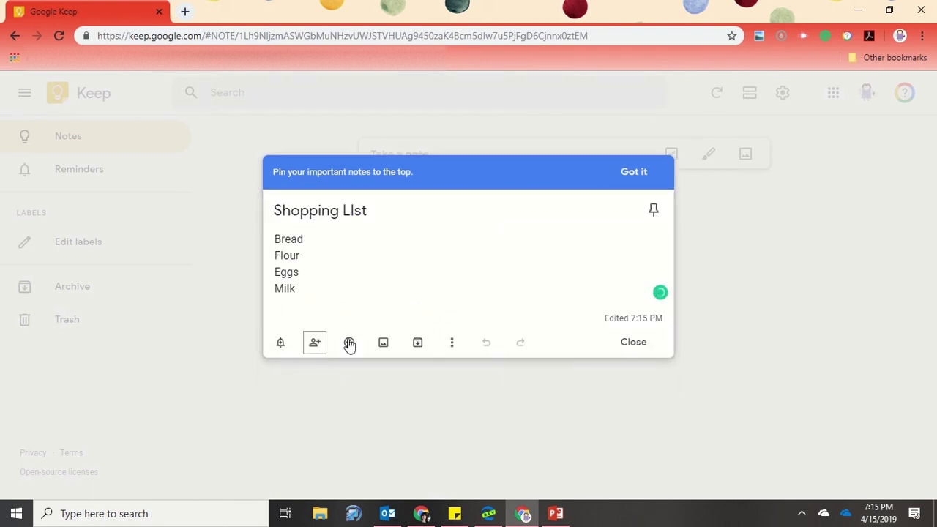
mouse_move(349, 344)
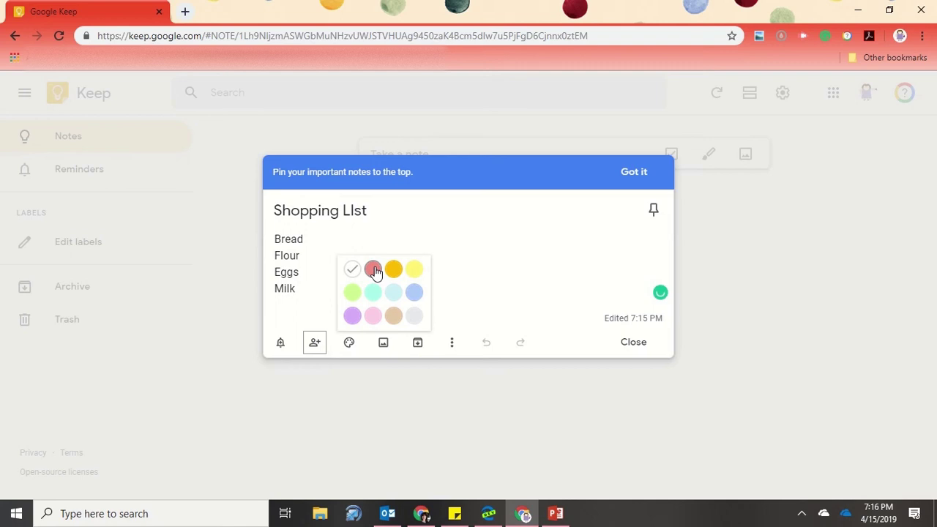
click(373, 270)
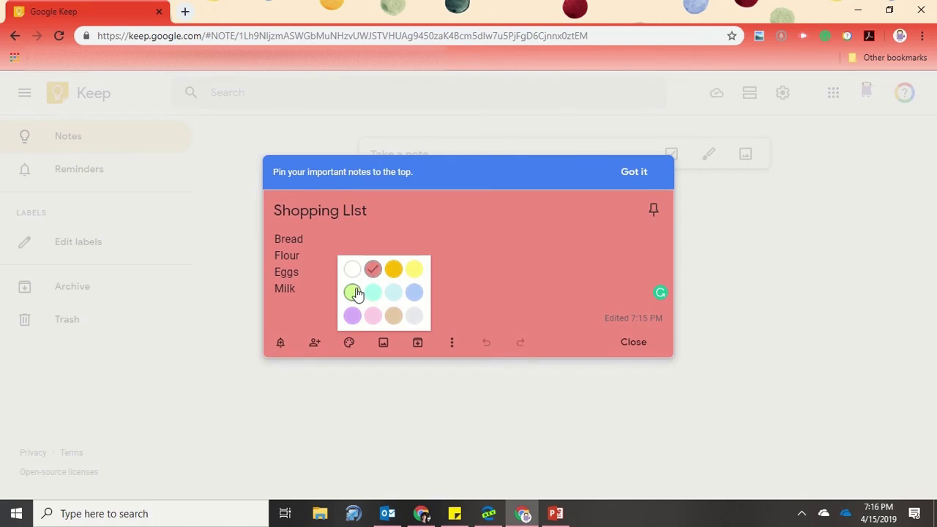
click(372, 292)
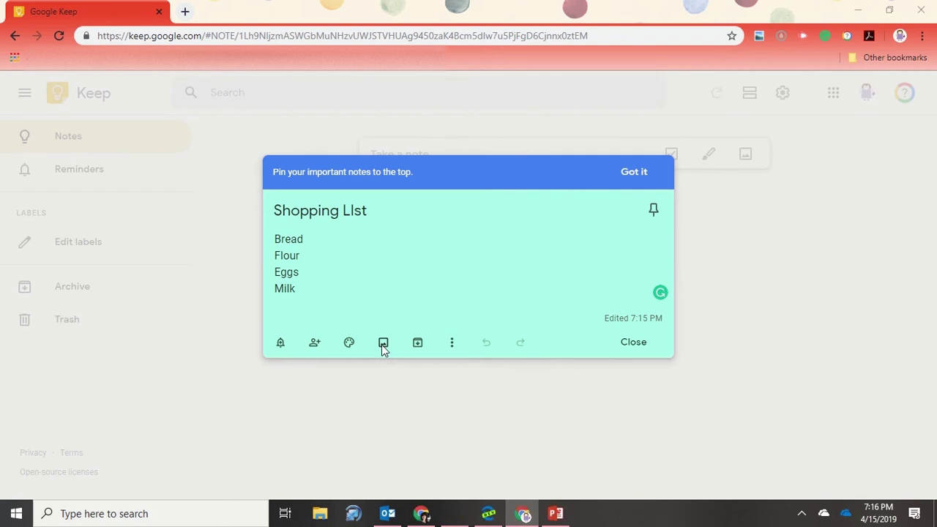
click(387, 345)
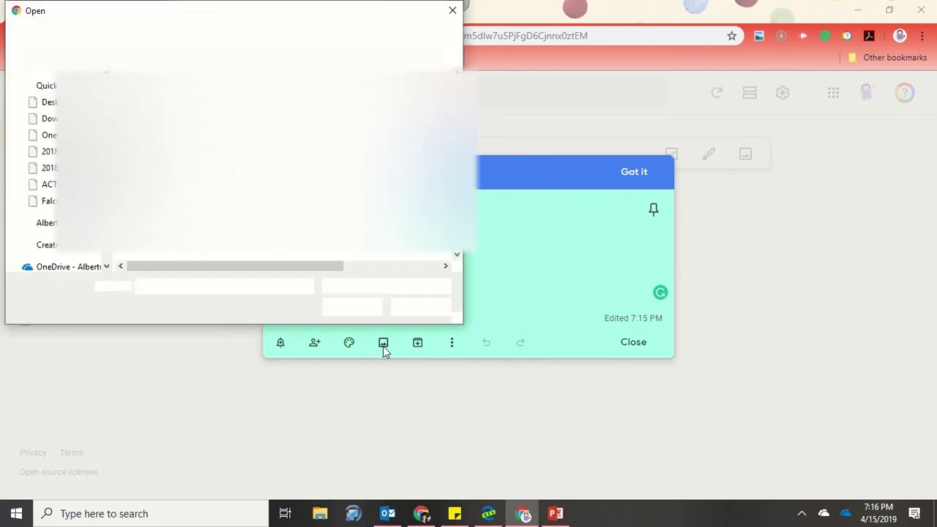
click(414, 308)
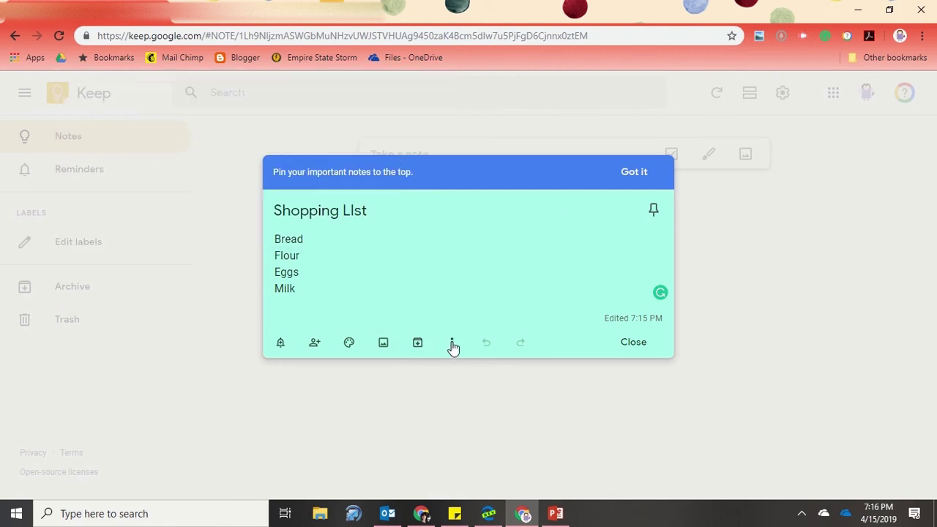
Convert the note to a checklist with Show checkboxes, tick off Flour, and pin it
click(453, 344)
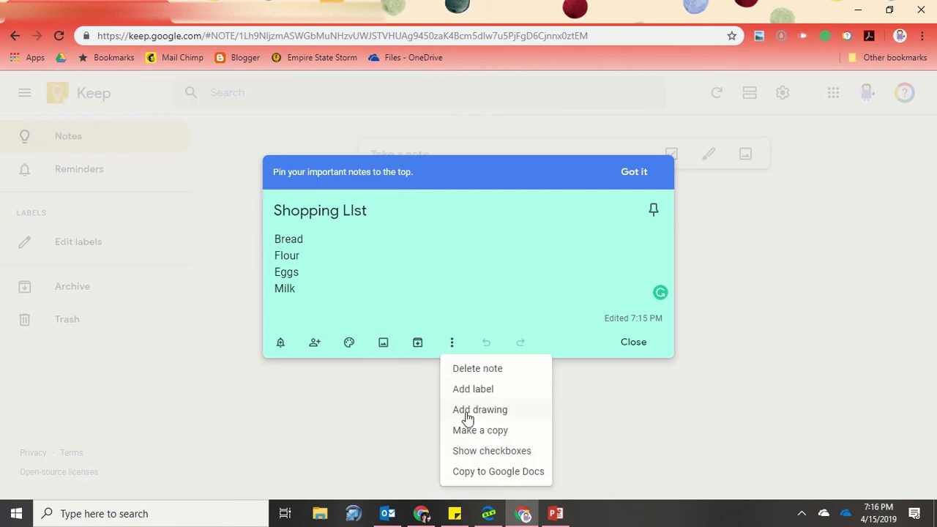
click(475, 453)
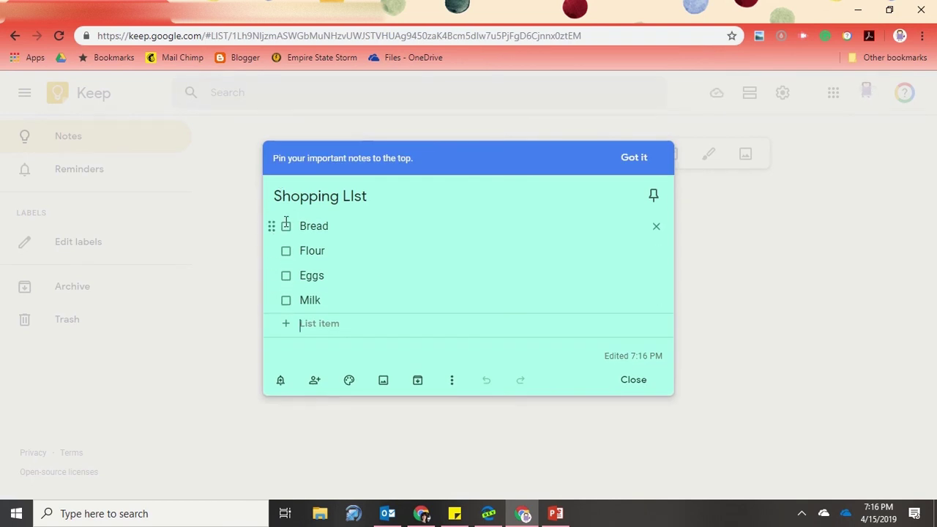
click(288, 256)
click(287, 252)
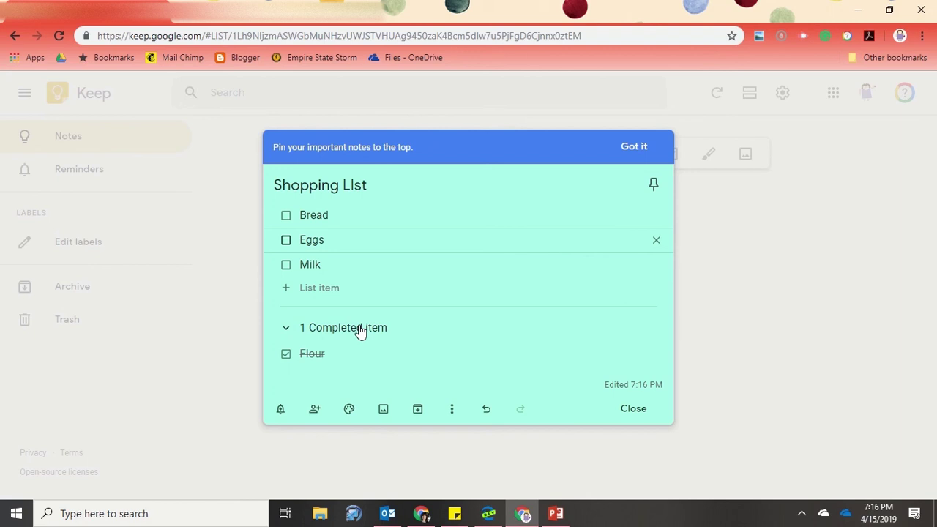
click(644, 149)
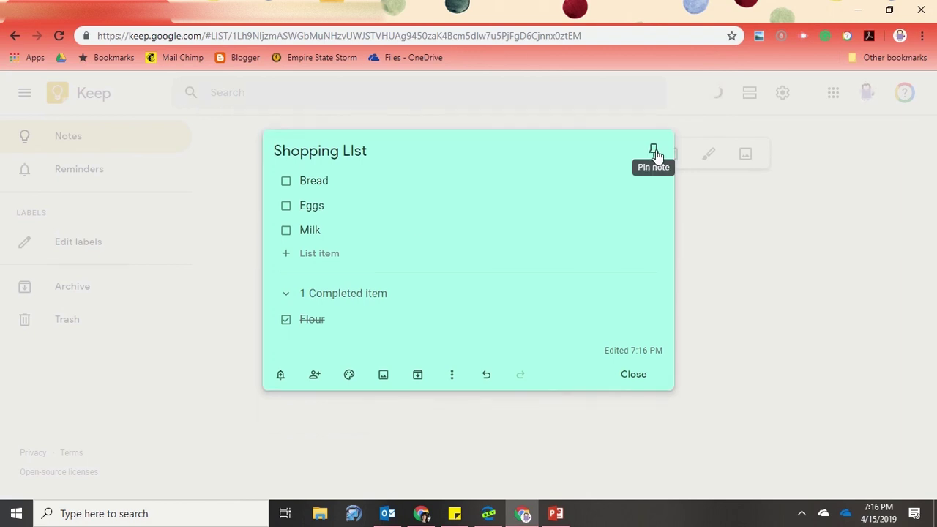
click(654, 152)
Close the pinned mint-green Shopping LIst note to return to the Notes board
click(733, 276)
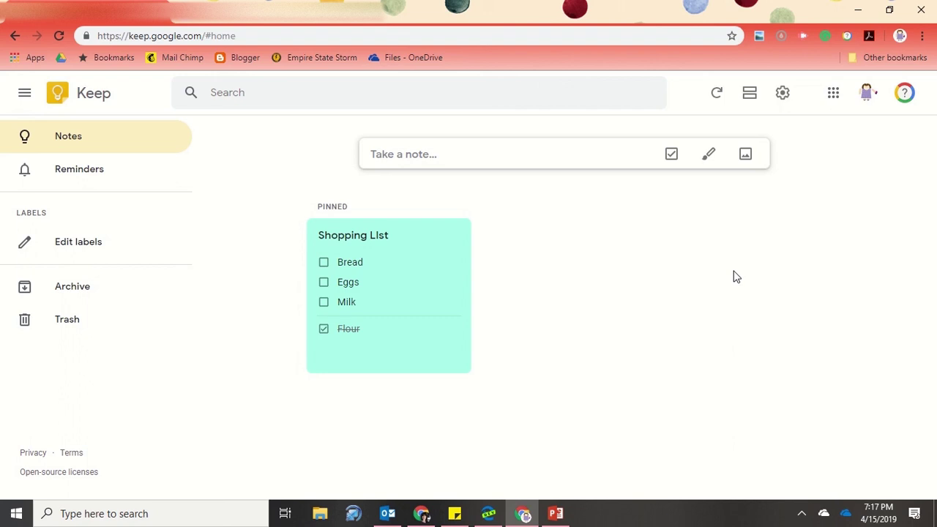
Create two new labels, 'home' and 'work'
click(81, 249)
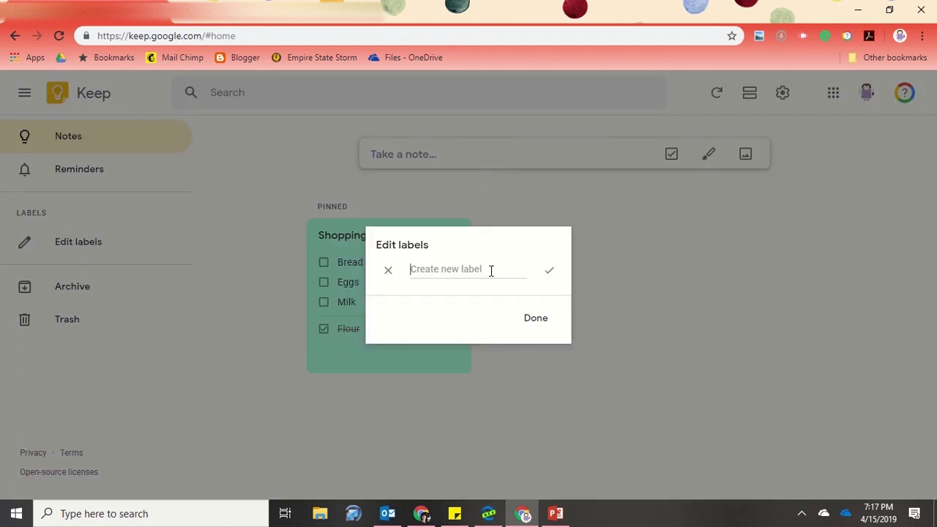
text(home)
key(BackSpace)
key(BackSpace)
text(me)
click(537, 318)
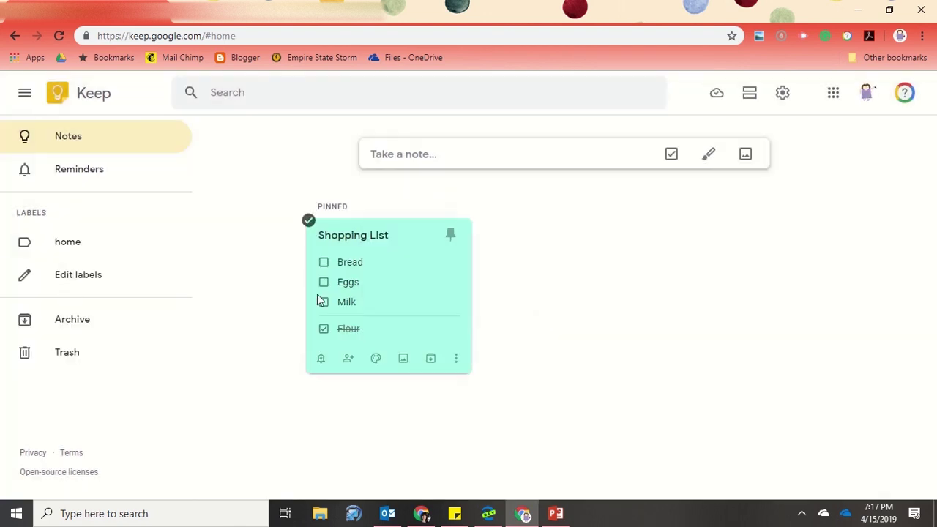
click(80, 273)
text(work)
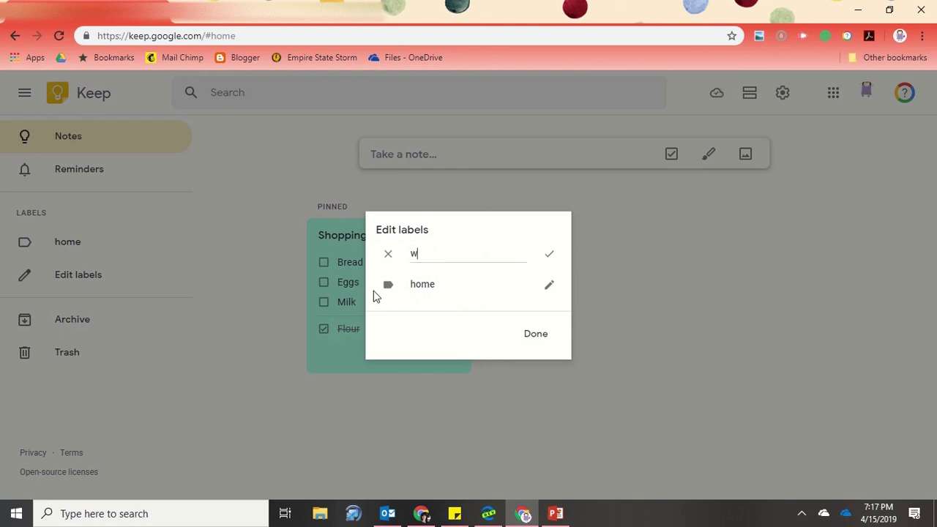
click(543, 336)
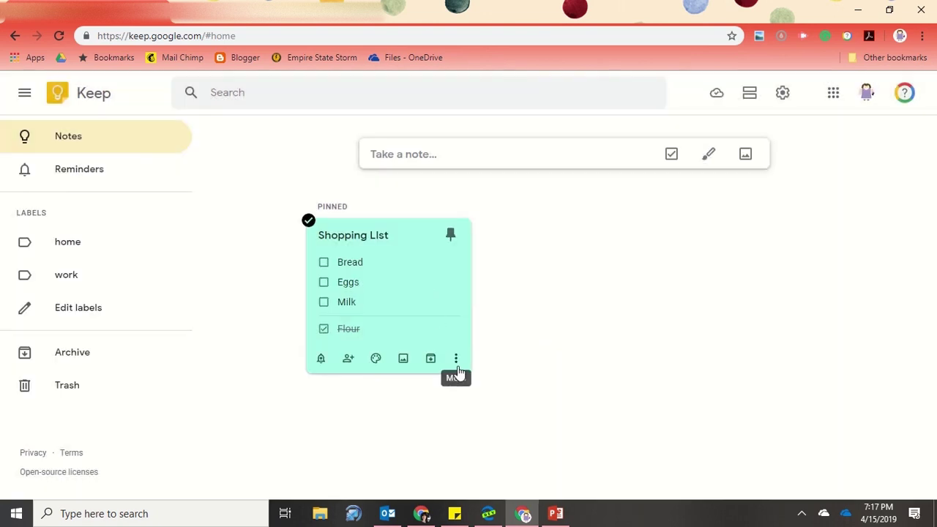
Tag the Shopping LIst note with 'home' and filter the board by the home label
click(457, 360)
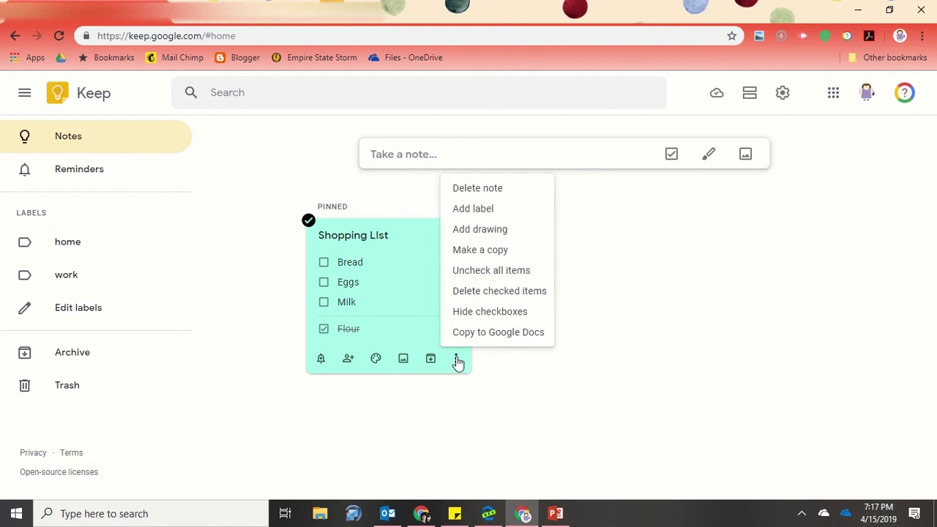
click(482, 210)
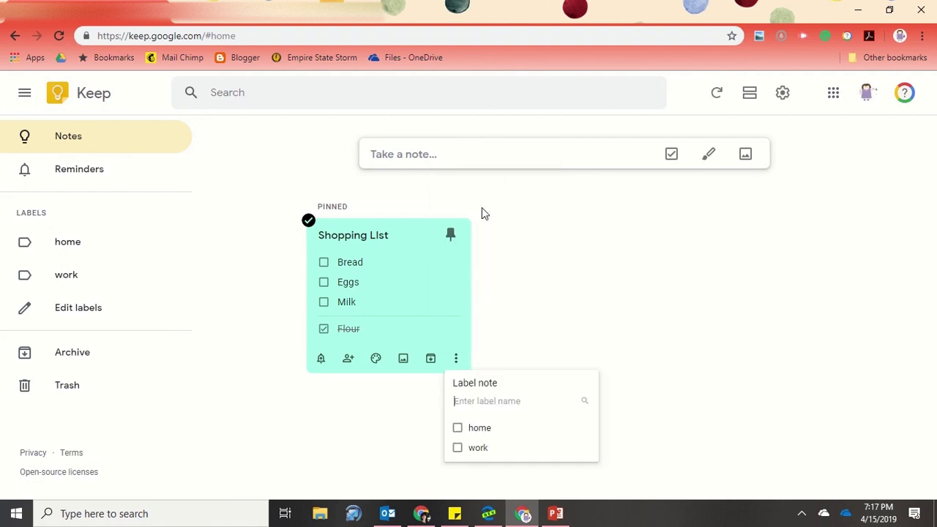
click(457, 429)
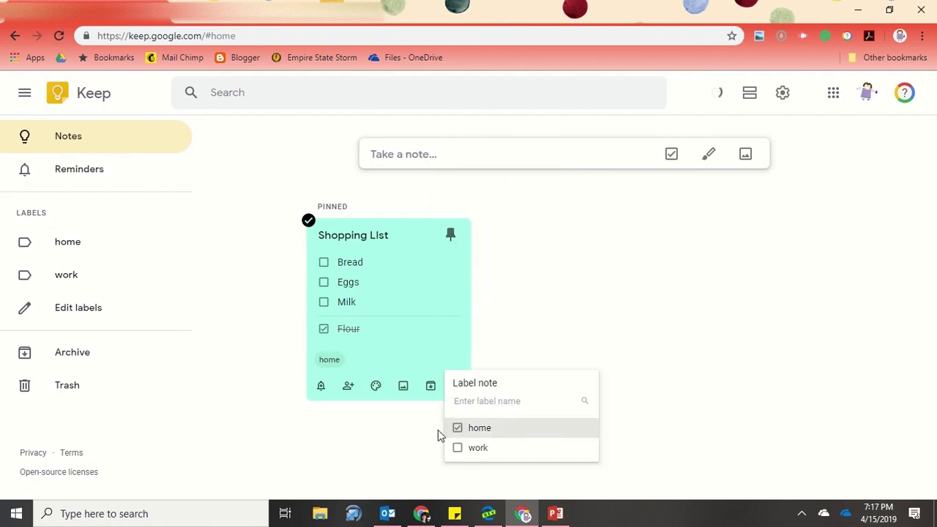
click(432, 435)
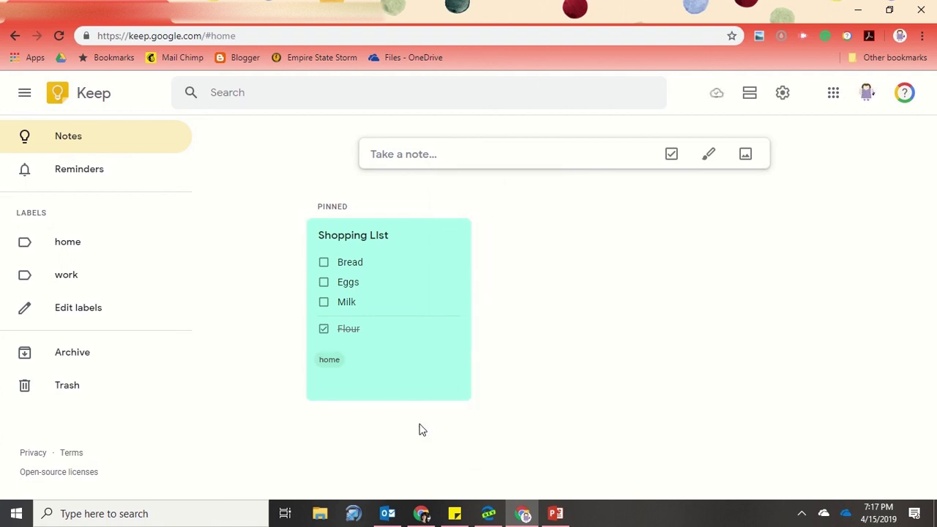
click(51, 282)
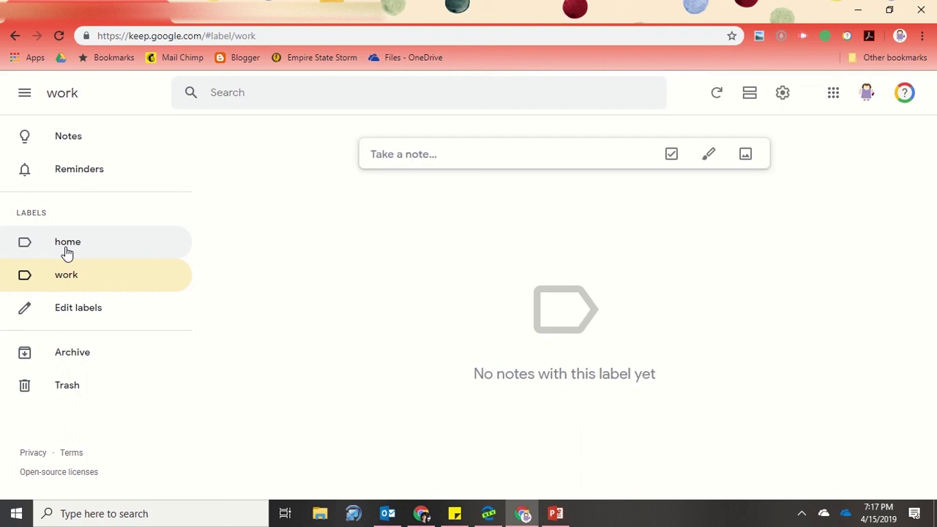
click(67, 248)
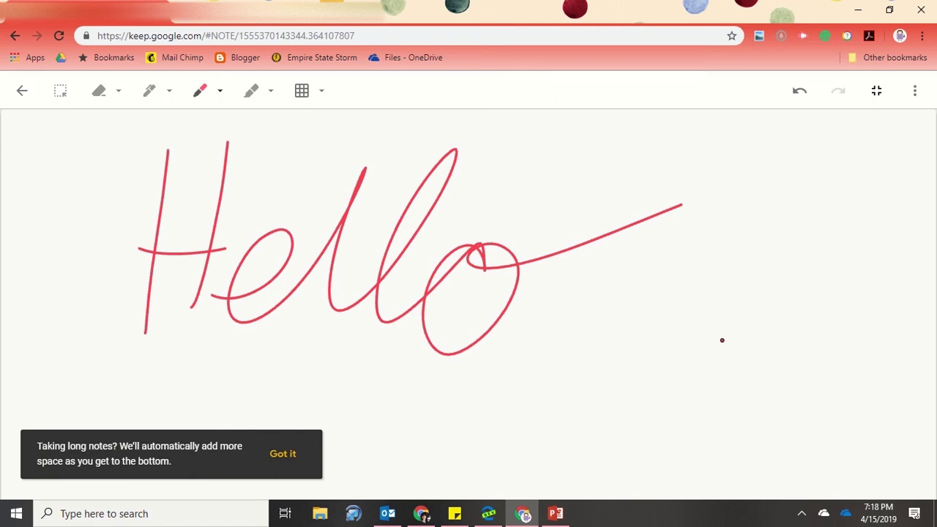
Leave the red handwritten 'Hello' unchanged on the drawing note canvas
mouse_move(555, 515)
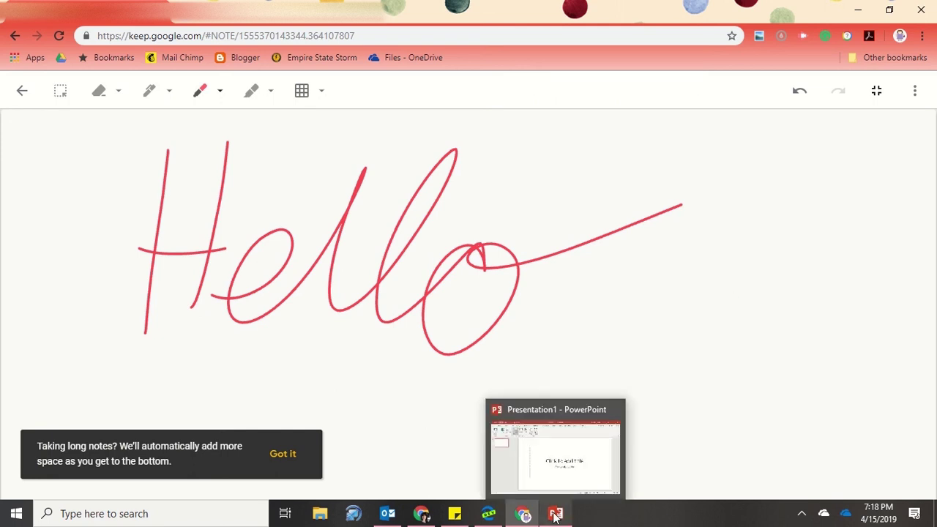